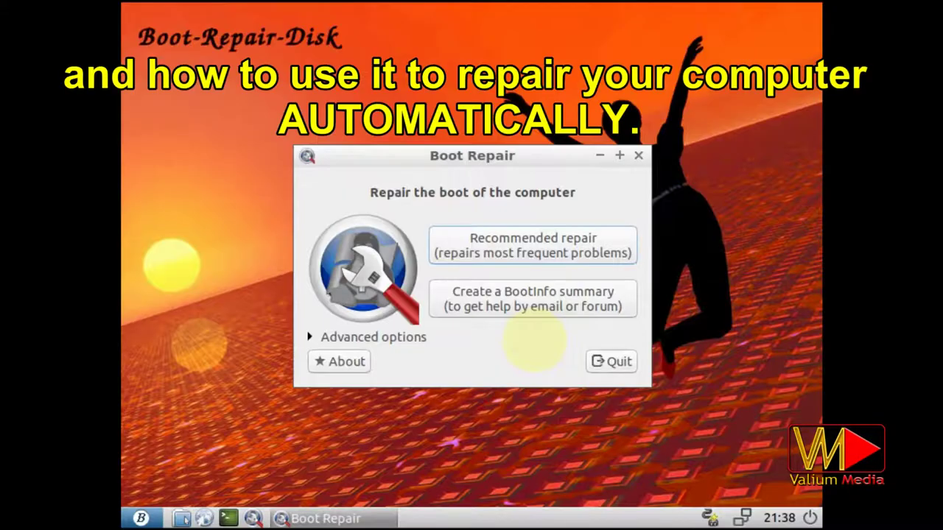
{"action": "left_click", "coordinate": [479, 238]}
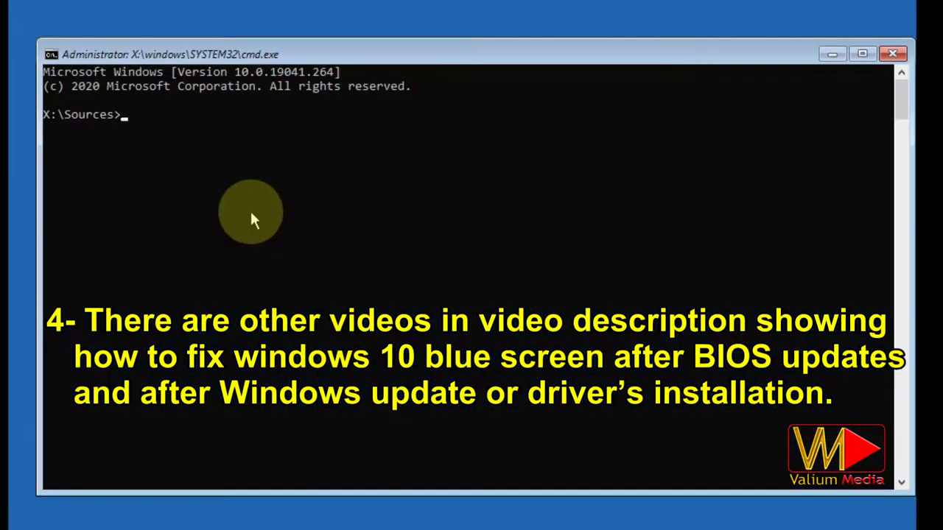
{"action": "type", "text": "Dism /Image:C:"}
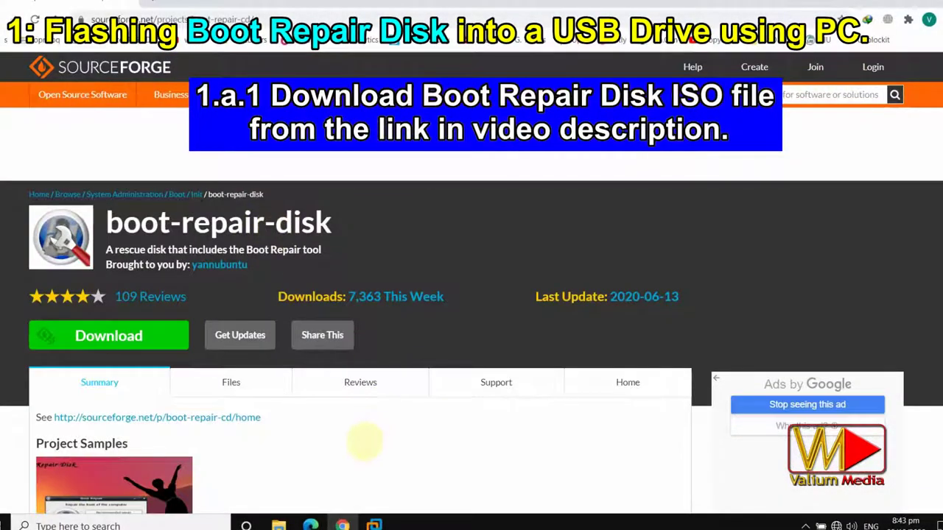
Find the latest stable release in the boot-repair-disk project activity and request boot-repair-disk-64bit.iso
{"action": "scroll", "coordinate": [364, 442], "scroll_direction": "down", "scroll_amount": 3}
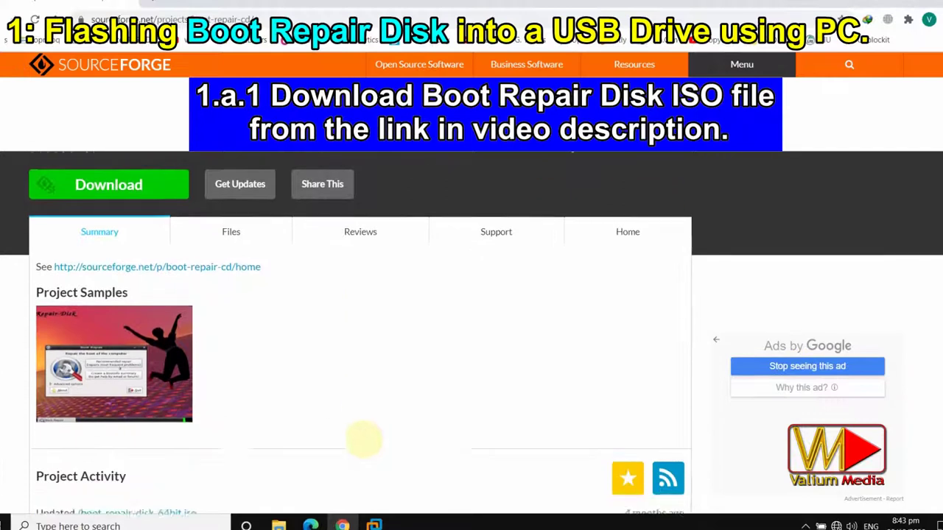
{"action": "scroll", "coordinate": [364, 440], "scroll_direction": "down", "scroll_amount": 3}
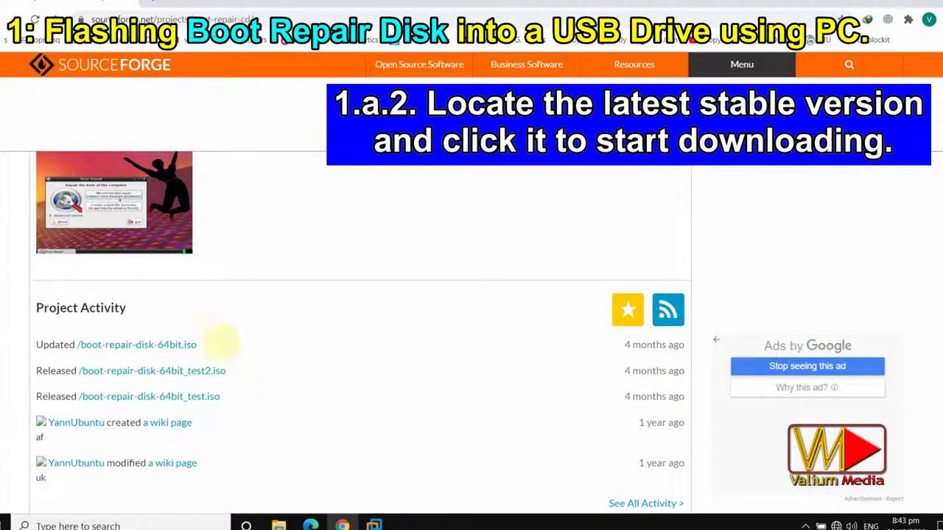
{"action": "left_click", "coordinate": [171, 343]}
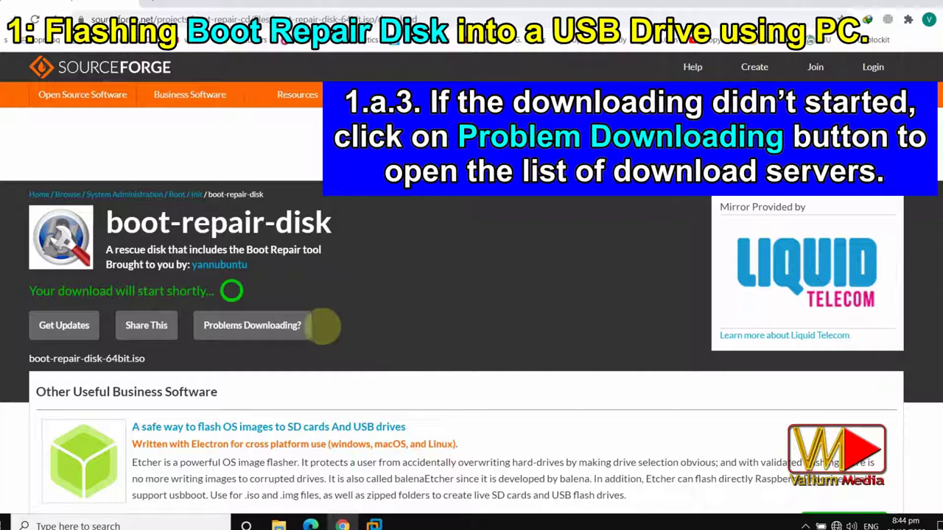
Open the list of download mirrors for the ISO and start downloading boot-repair-disk-64bit.iso from the direct link
{"action": "left_click", "coordinate": [280, 326]}
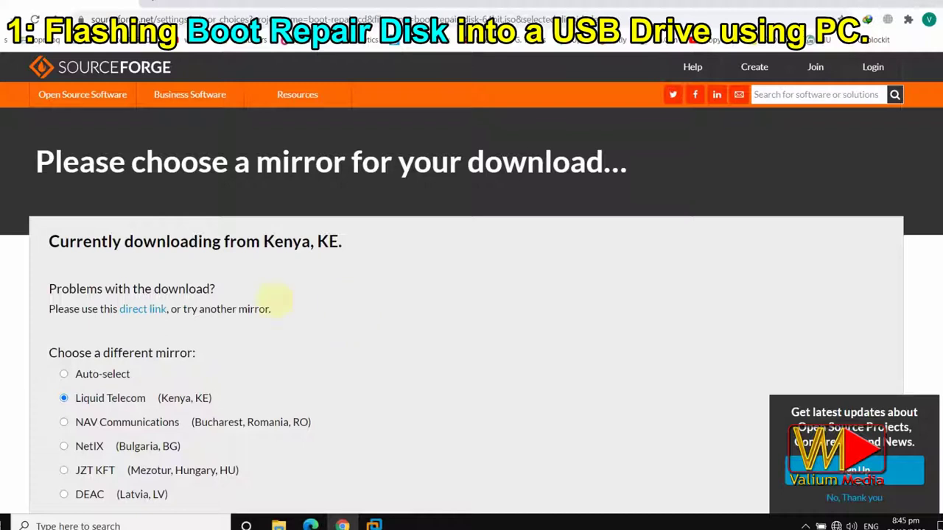
{"action": "scroll", "coordinate": [361, 310], "scroll_direction": "down", "scroll_amount": 4}
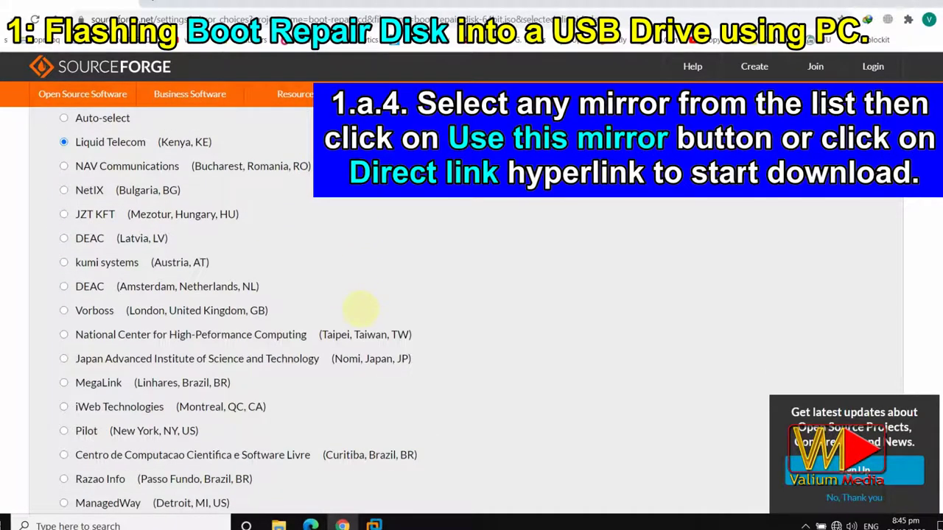
{"action": "scroll", "coordinate": [361, 310], "scroll_direction": "down", "scroll_amount": 4}
{"action": "scroll", "coordinate": [359, 311], "scroll_direction": "down", "scroll_amount": 2}
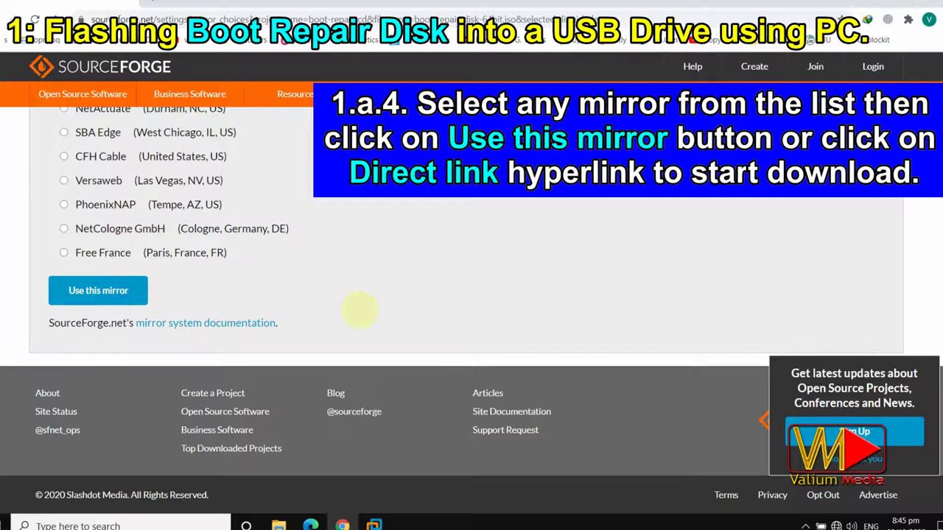
{"action": "scroll", "coordinate": [358, 311], "scroll_direction": "up", "scroll_amount": 9}
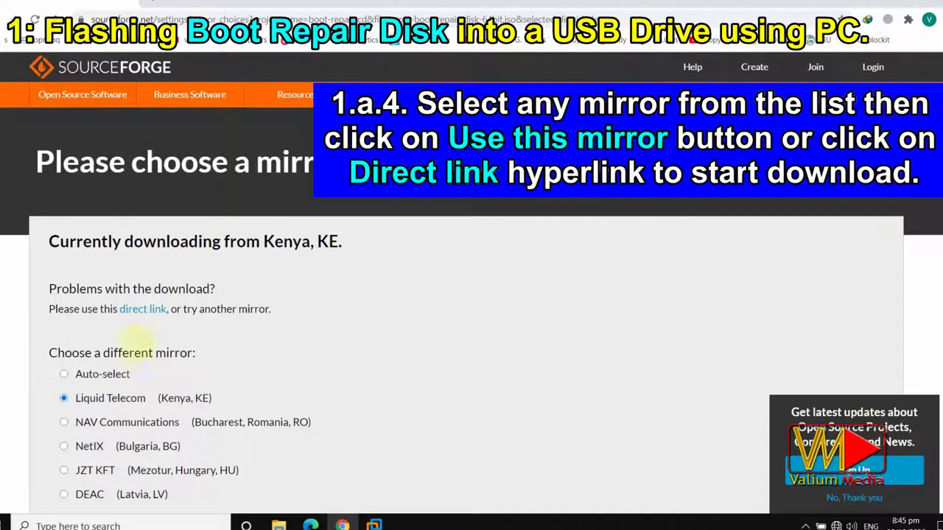
{"action": "left_click", "coordinate": [143, 309]}
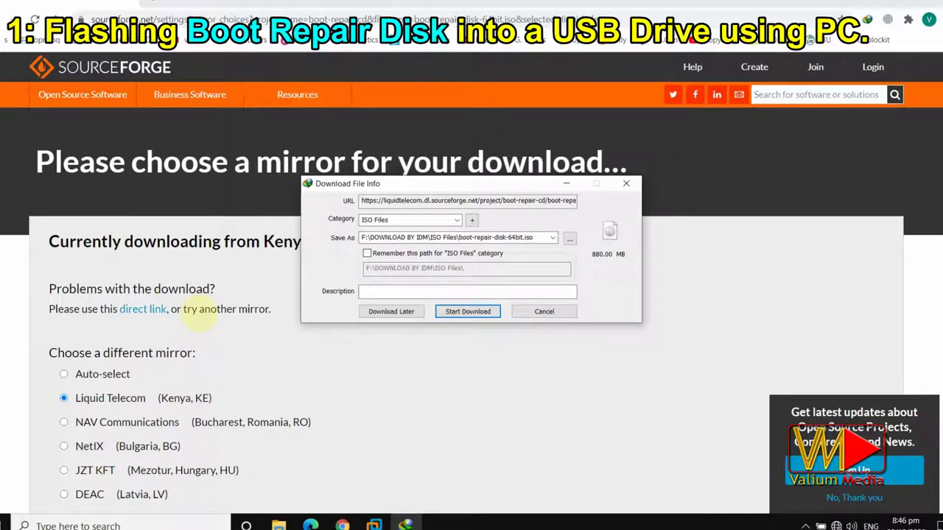
{"action": "left_click", "coordinate": [473, 311]}
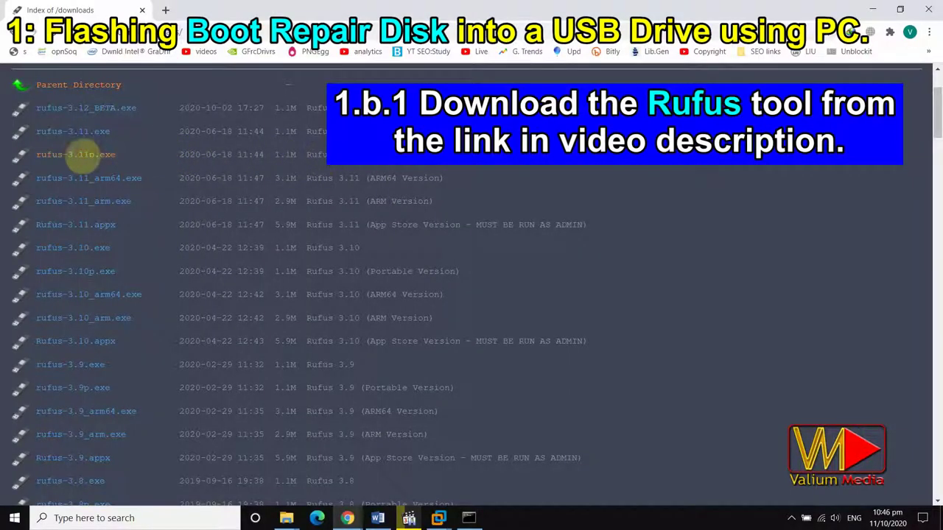
Download the portable Rufus version rufus-3.11p.exe from the Rufus downloads index
{"action": "left_click", "coordinate": [76, 155]}
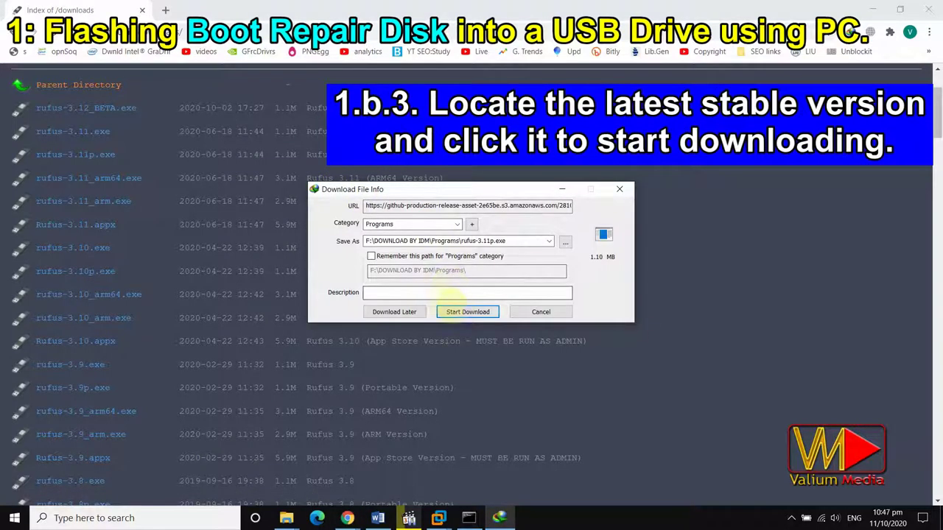
{"action": "left_click", "coordinate": [468, 311]}
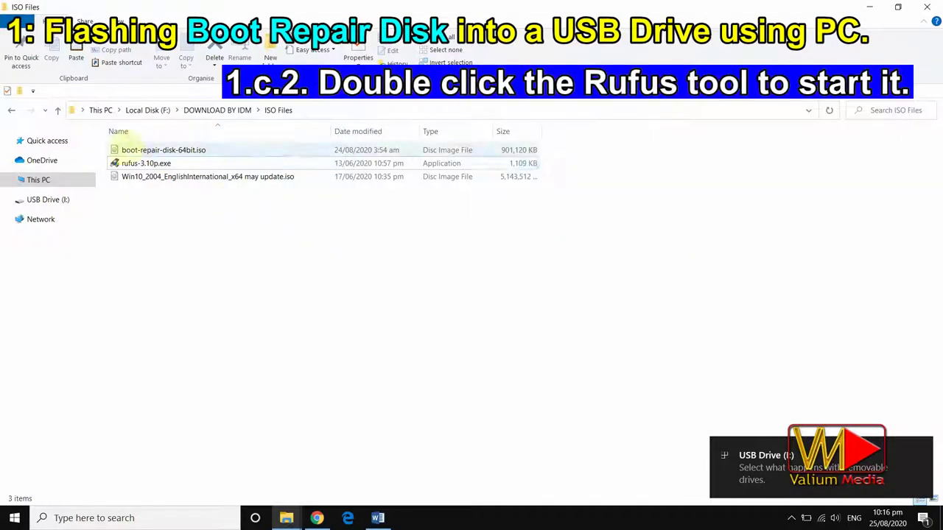
Launch rufus-3.10p.exe from the ISO Files folder and decline the online check for application updates
{"action": "left_click", "coordinate": [136, 163]}
{"action": "double_click", "coordinate": [147, 163]}
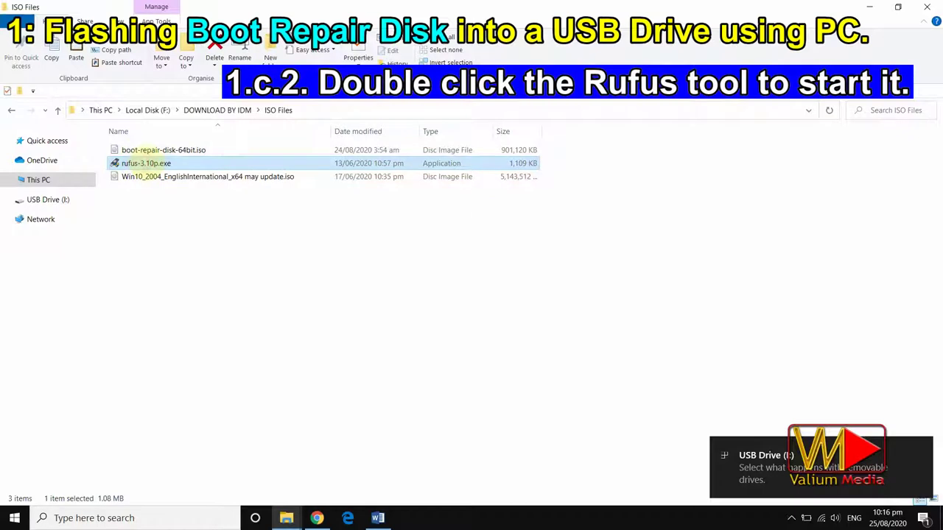
{"action": "left_click", "coordinate": [408, 392]}
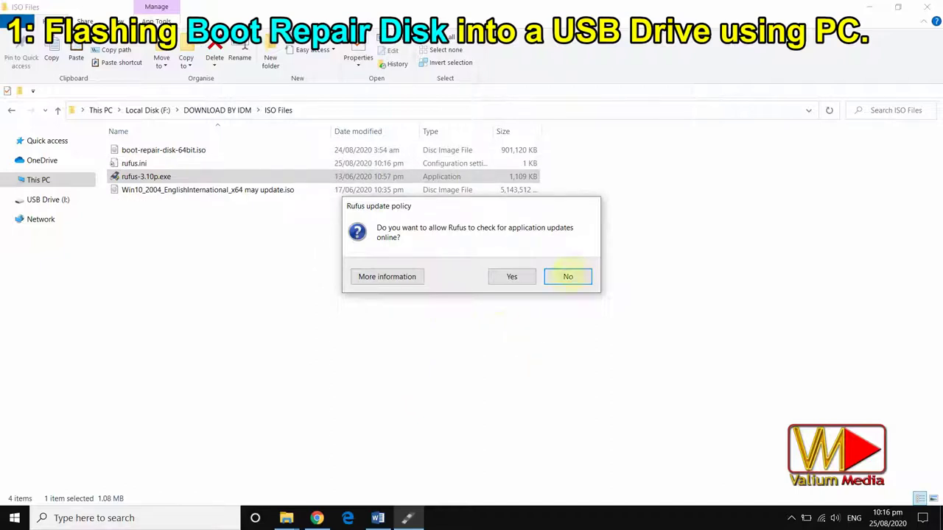
{"action": "left_click", "coordinate": [565, 276]}
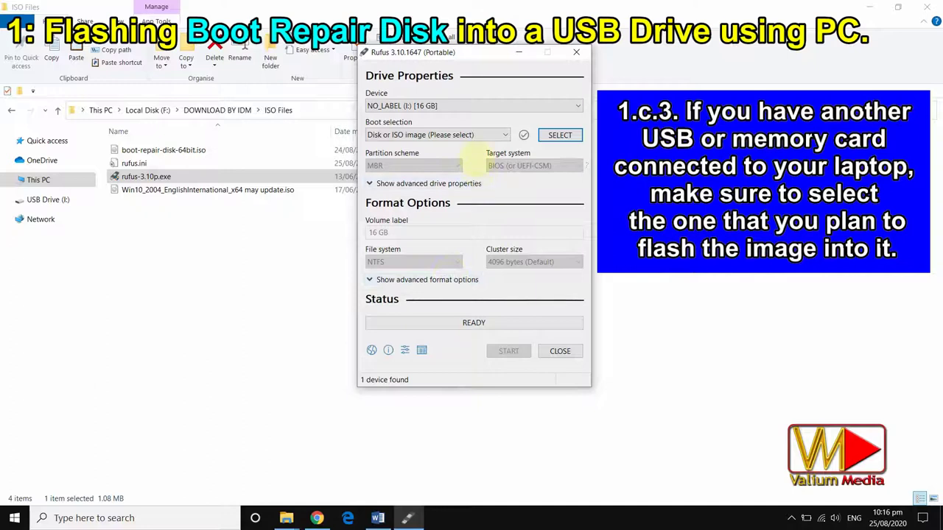
Select the 16 GB NO_LABEL (I:) drive as the device and keep the boot selection on Disk or ISO image
{"action": "left_click", "coordinate": [431, 105]}
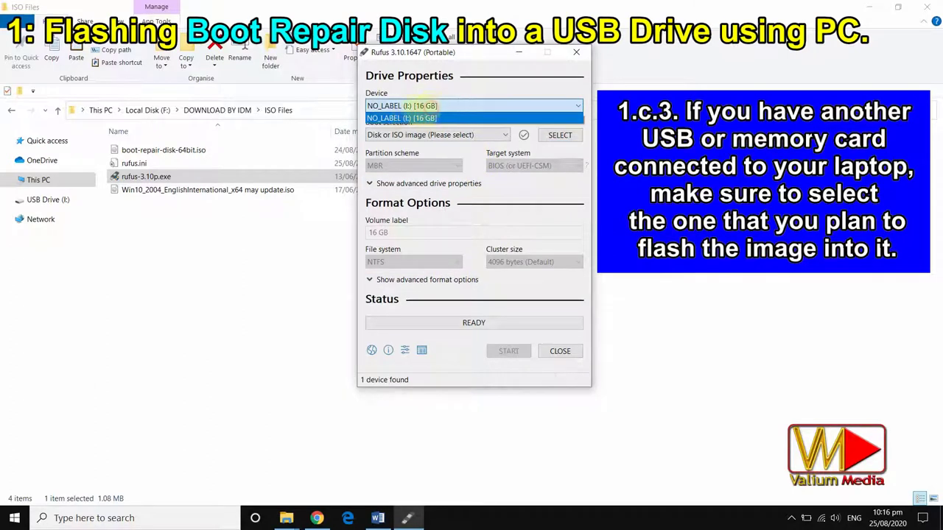
{"action": "left_click", "coordinate": [433, 117]}
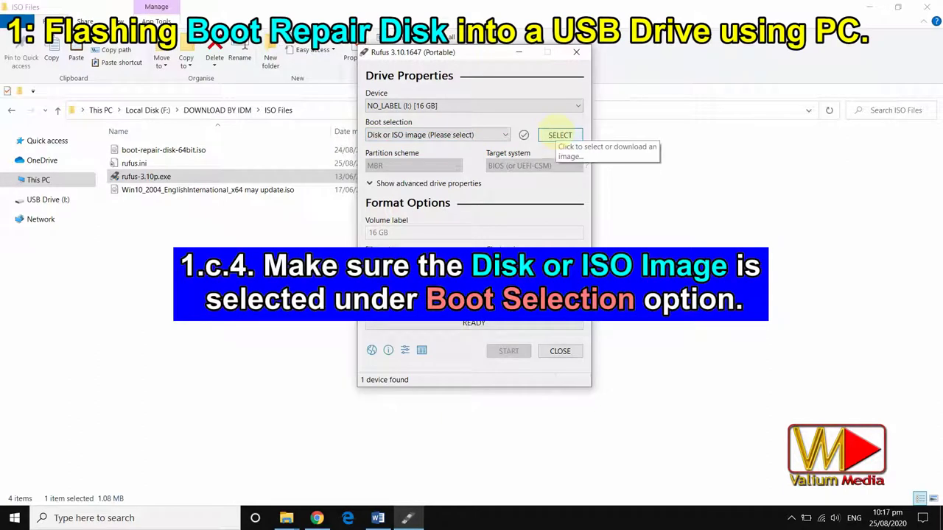
{"action": "left_click", "coordinate": [506, 134]}
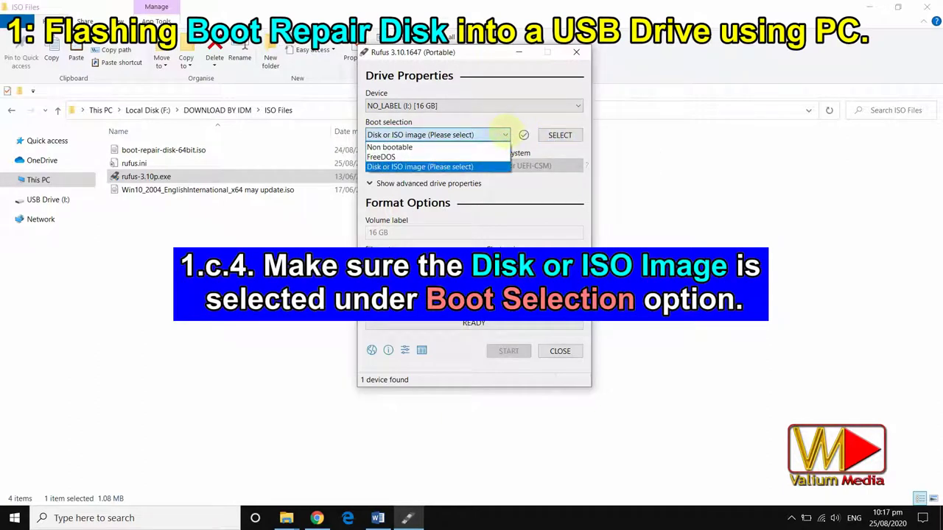
{"action": "left_click", "coordinate": [505, 133]}
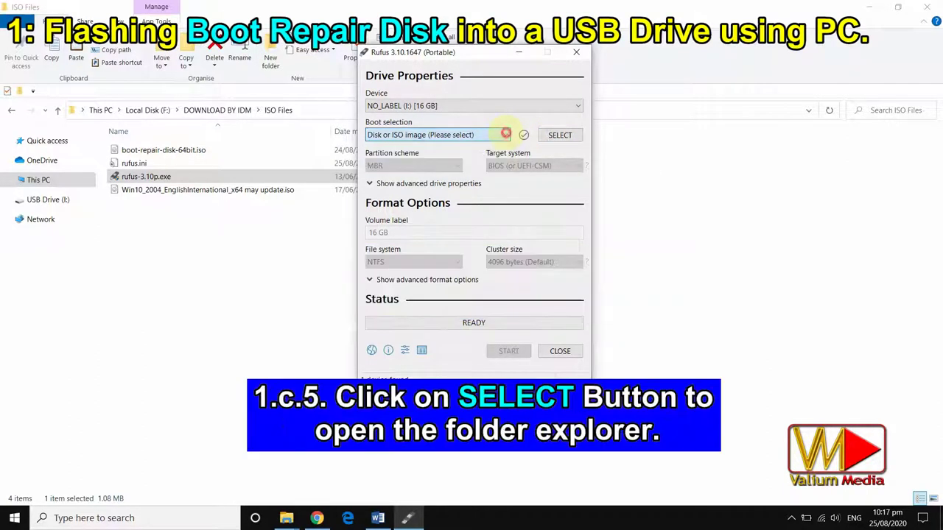
Load boot-repair-disk-64bit.iso from the DOWNLOAD BY IDM\ISO Files folder on drive F: as the boot image
{"action": "left_click", "coordinate": [560, 136]}
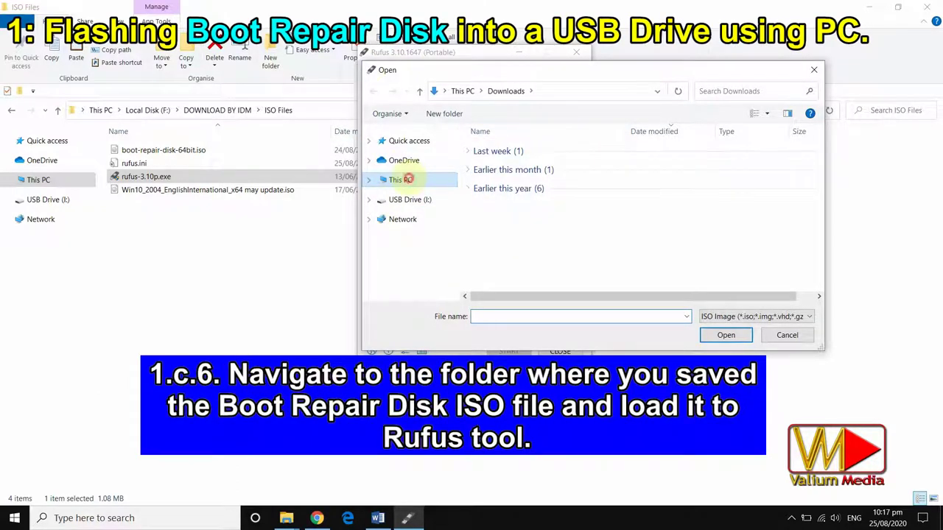
{"action": "left_click", "coordinate": [408, 179]}
{"action": "scroll", "coordinate": [560, 221], "scroll_direction": "down", "scroll_amount": 3}
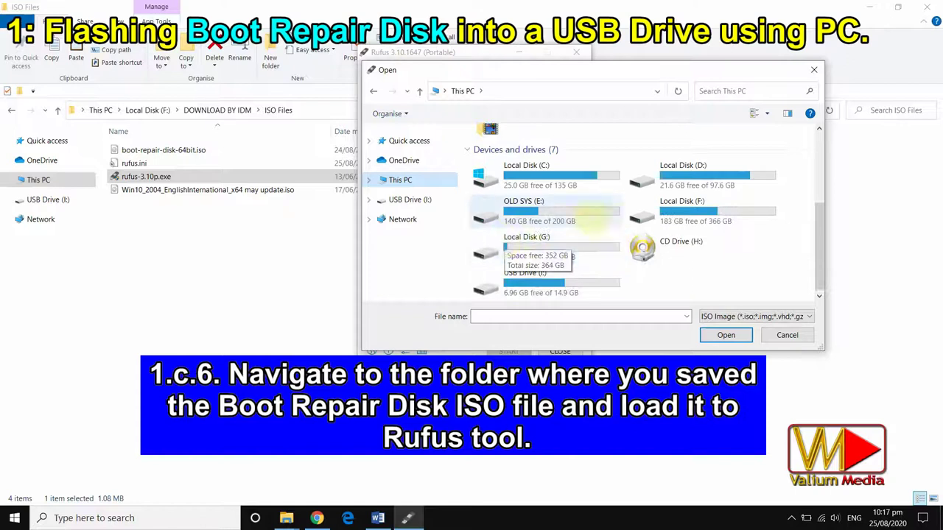
{"action": "double_click", "coordinate": [685, 209]}
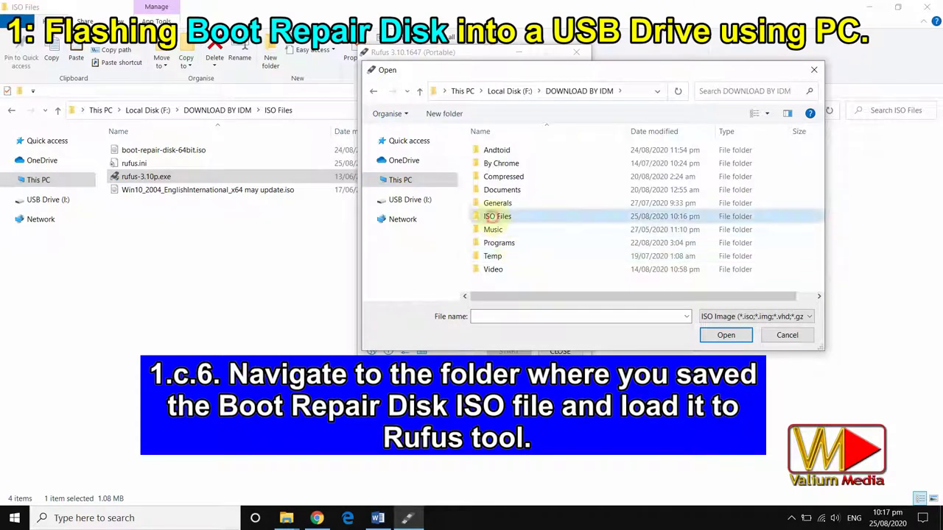
{"action": "double_click", "coordinate": [489, 216]}
{"action": "left_click", "coordinate": [501, 150]}
{"action": "double_click", "coordinate": [490, 149]}
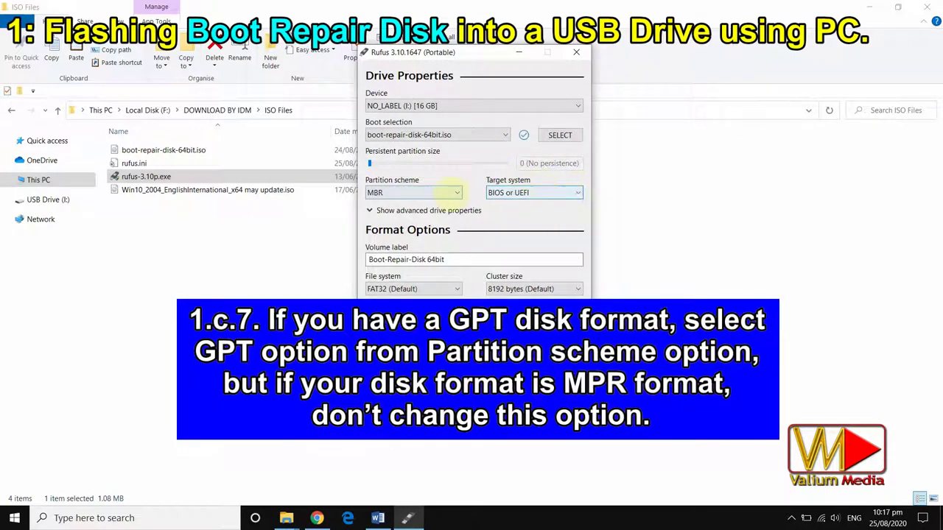
Set the partition scheme to GPT and keep the target system on UEFI (non CSM)
{"action": "left_click", "coordinate": [451, 193]}
{"action": "left_click", "coordinate": [396, 212]}
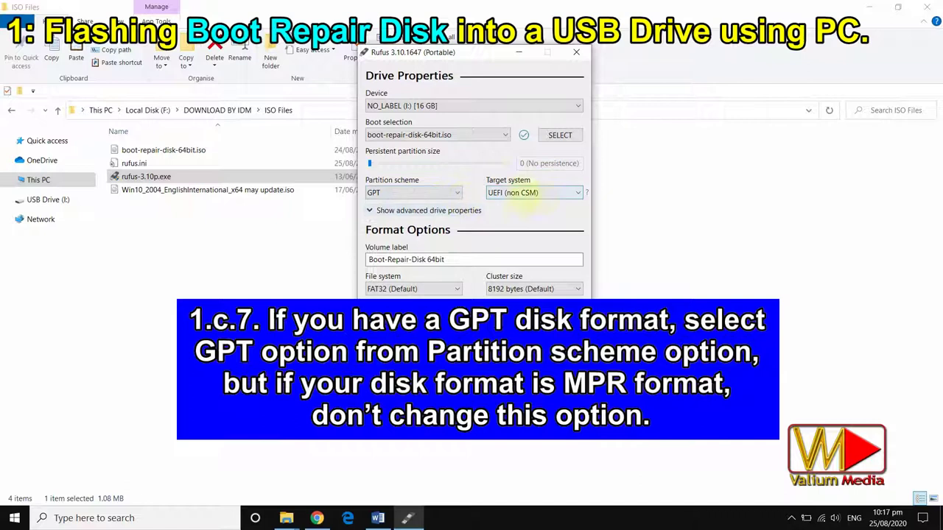
{"action": "left_click", "coordinate": [560, 193]}
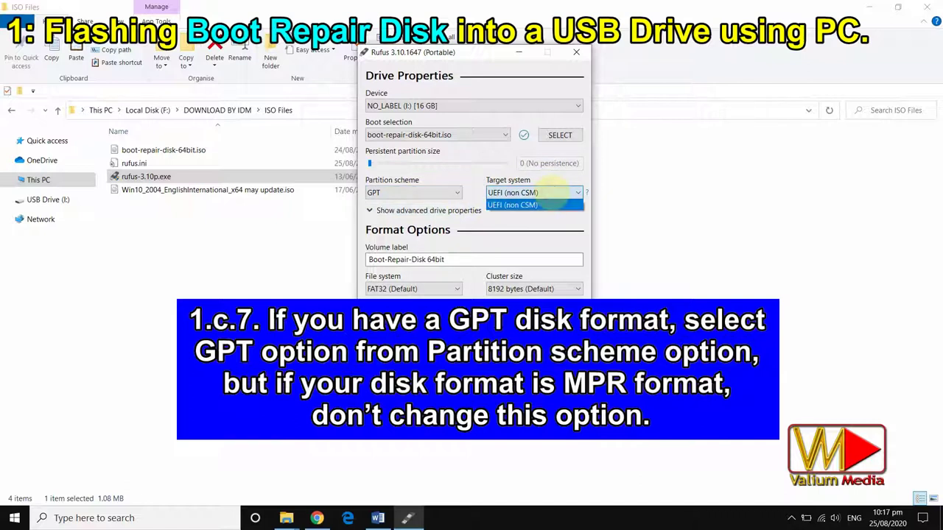
{"action": "left_click", "coordinate": [553, 192]}
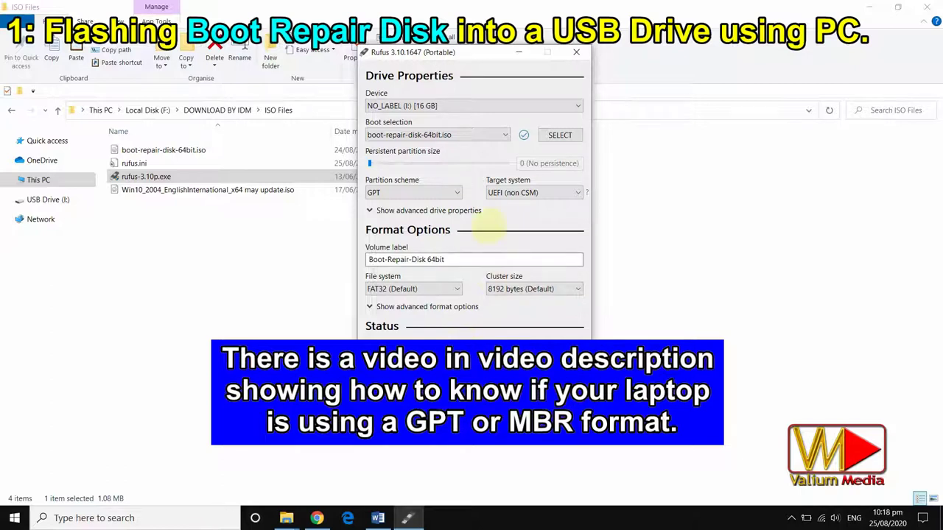
Flash the USB drive in ISO Image mode, accepting that its data is erased, and close Rufus when the drive is ready
{"action": "left_click", "coordinate": [508, 378]}
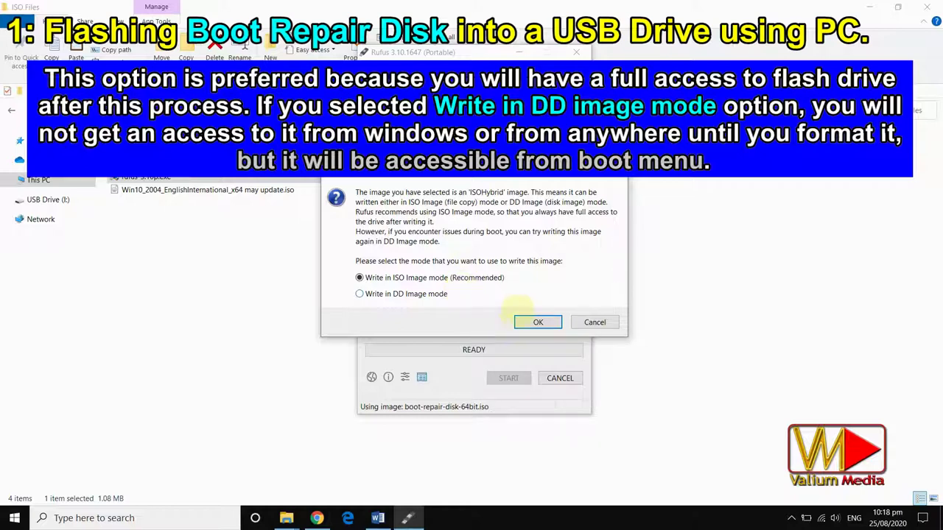
{"action": "left_click", "coordinate": [538, 322]}
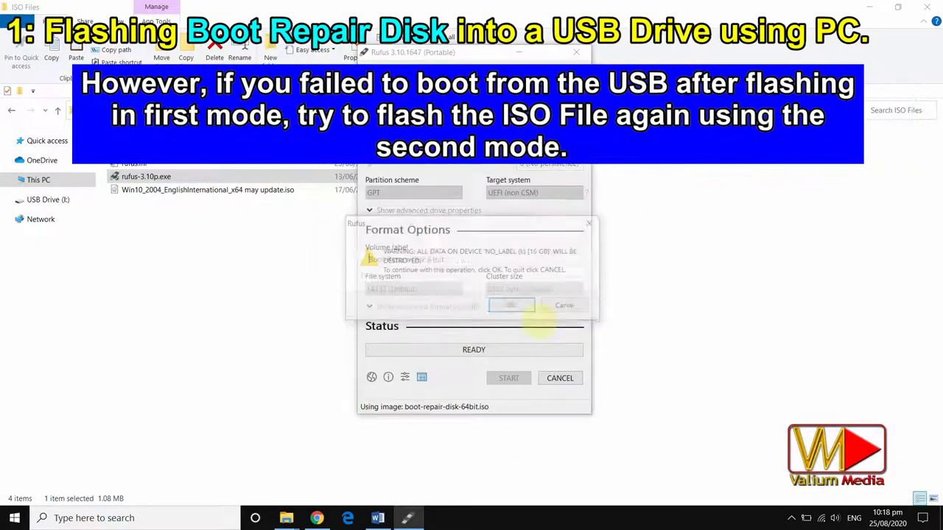
{"action": "left_click", "coordinate": [514, 308]}
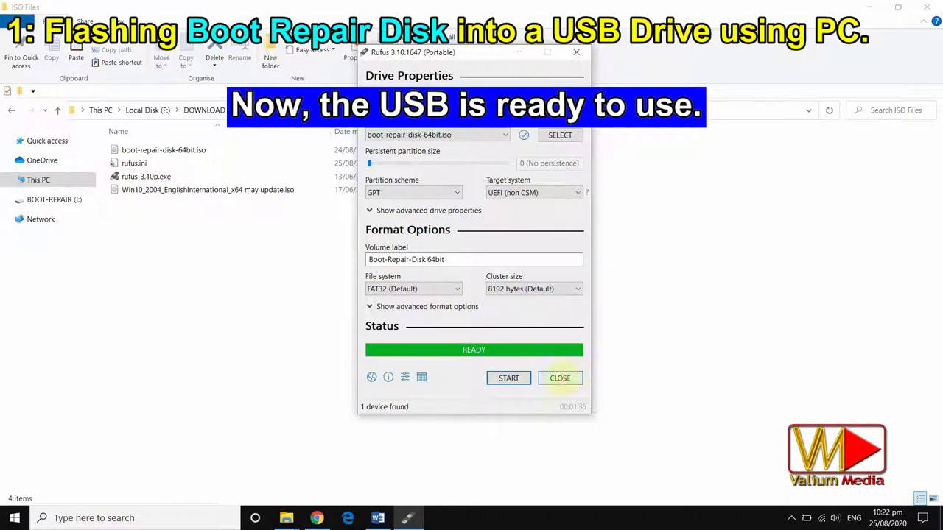
{"action": "left_click", "coordinate": [558, 379]}
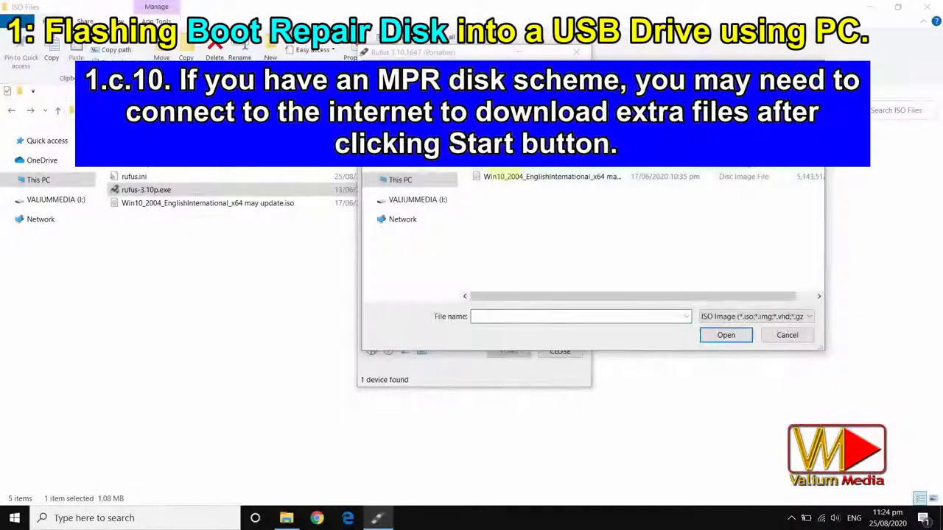
Load the Boot Repair Disk ISO, start flashing with the MBR partition scheme, and agree to download the additional Syslinux files
{"action": "key", "text": "Return"}
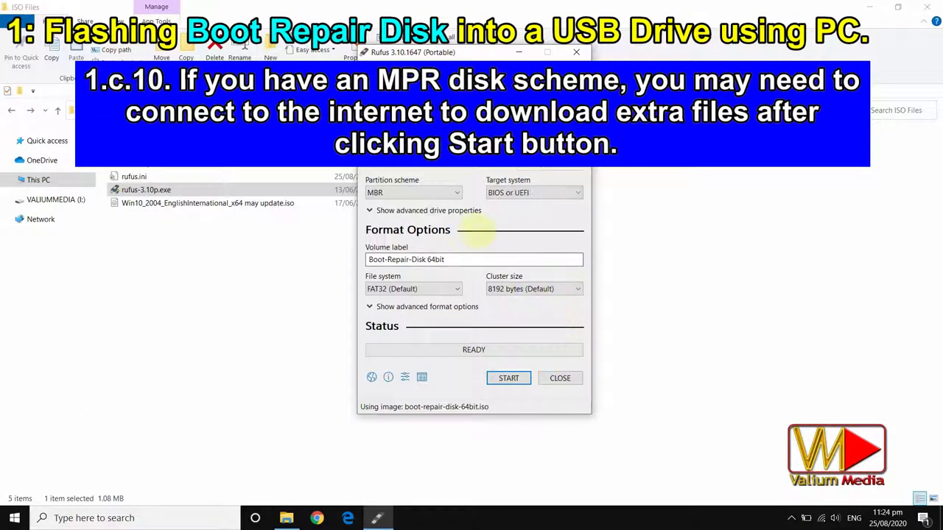
{"action": "left_click", "coordinate": [448, 193]}
{"action": "left_click", "coordinate": [448, 192]}
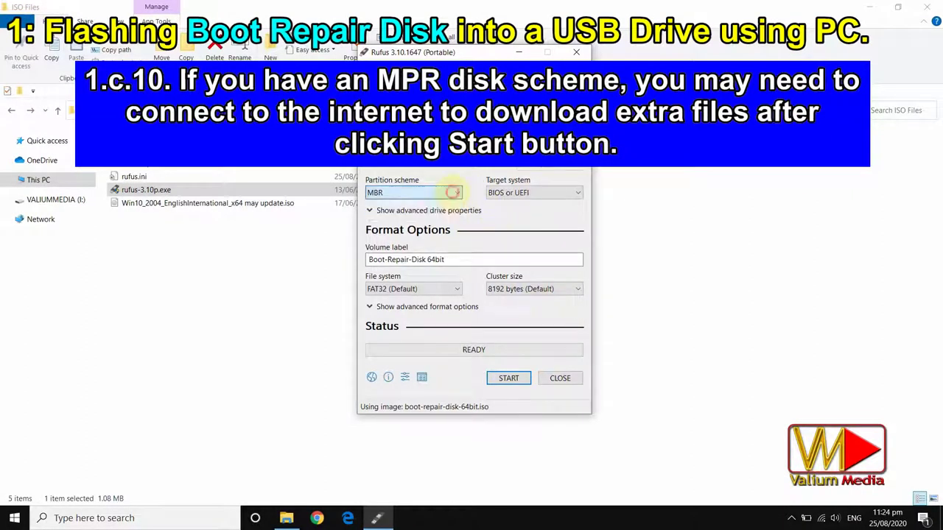
{"action": "left_click", "coordinate": [508, 378]}
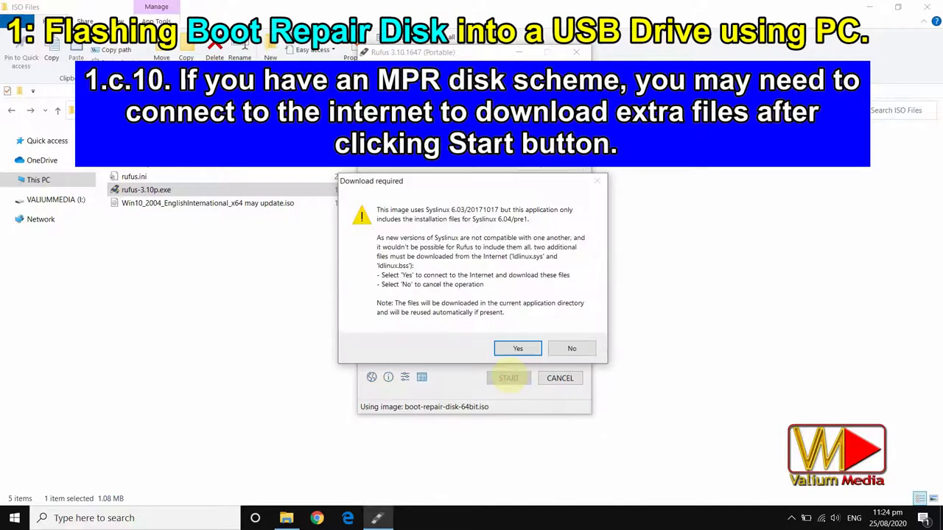
{"action": "left_click", "coordinate": [517, 348]}
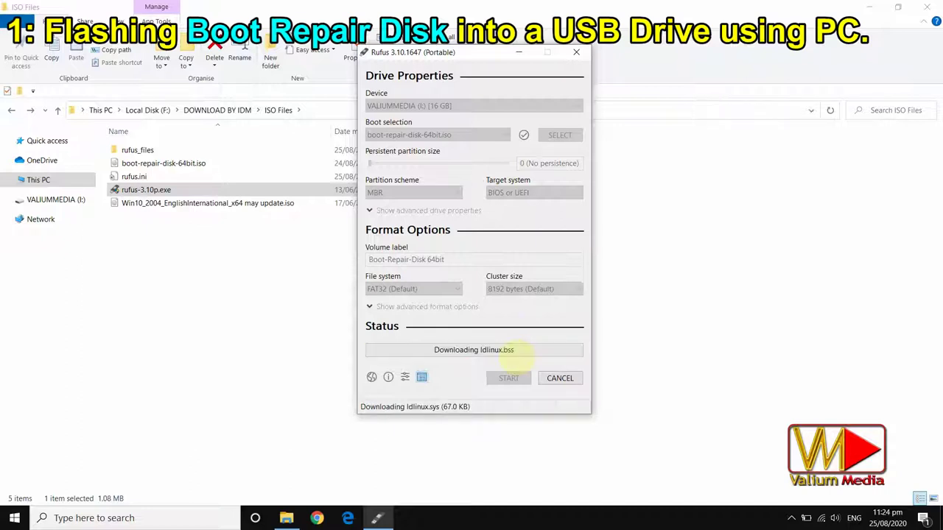
Confirm flashing the Boot Repair Disk image to the USB drive with the MBR scheme and close Rufus when the drive is ready
{"action": "left_click", "coordinate": [534, 319]}
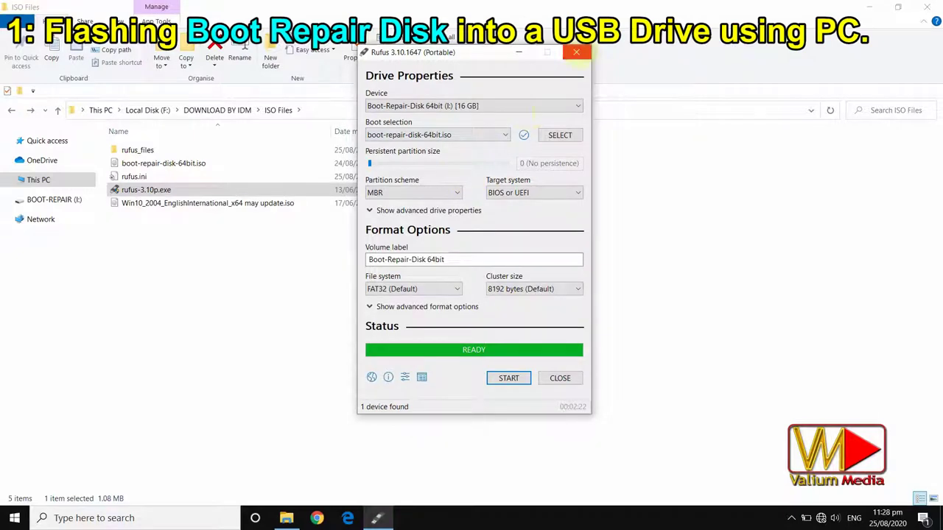
{"action": "left_click", "coordinate": [576, 51]}
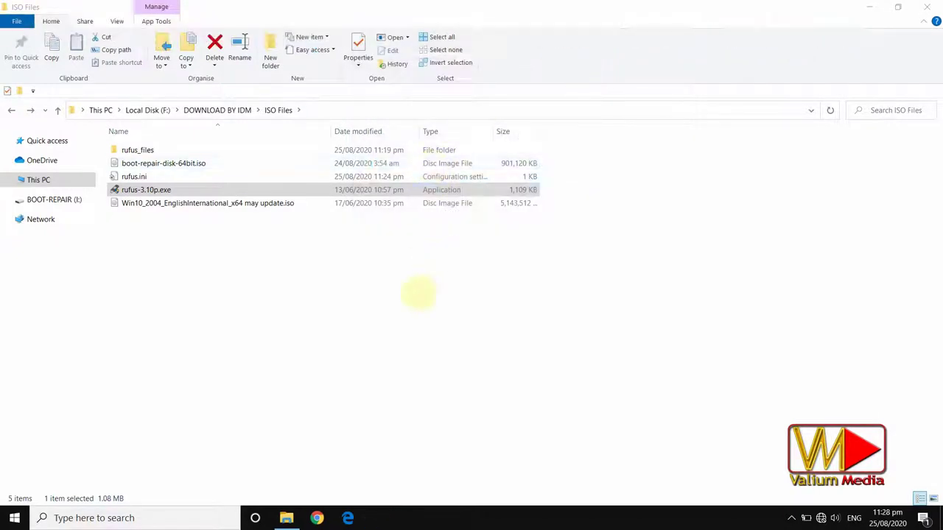
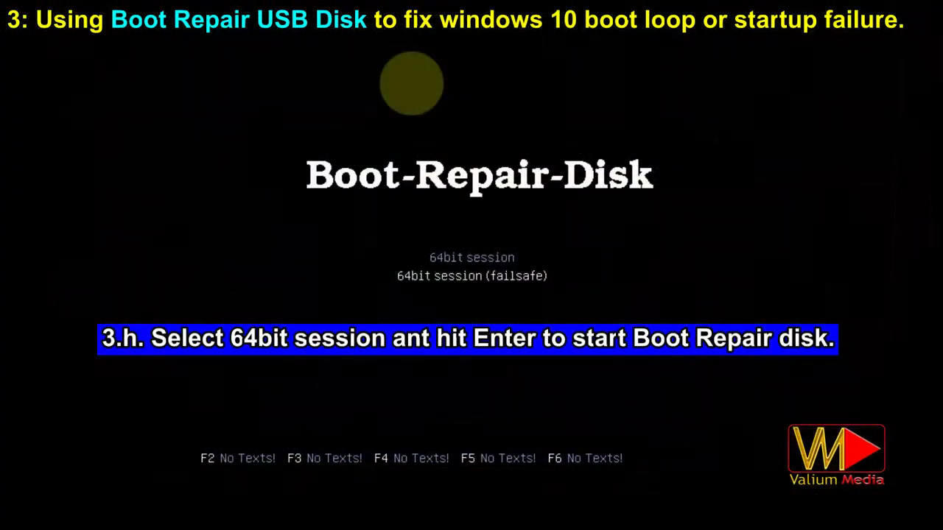
Boot the normal 64bit session of Boot-Repair-Disk and decline the automatic software update
{"action": "key", "text": "Up"}
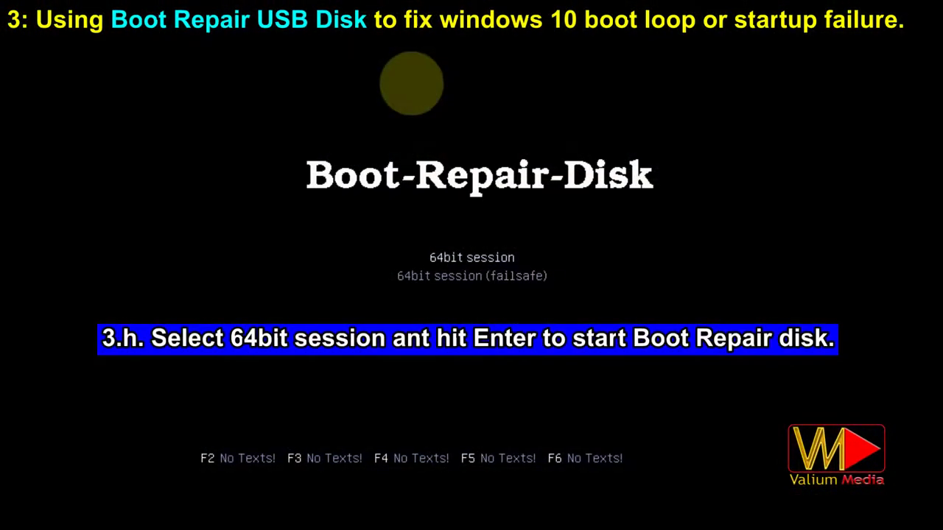
{"action": "key", "text": "Return"}
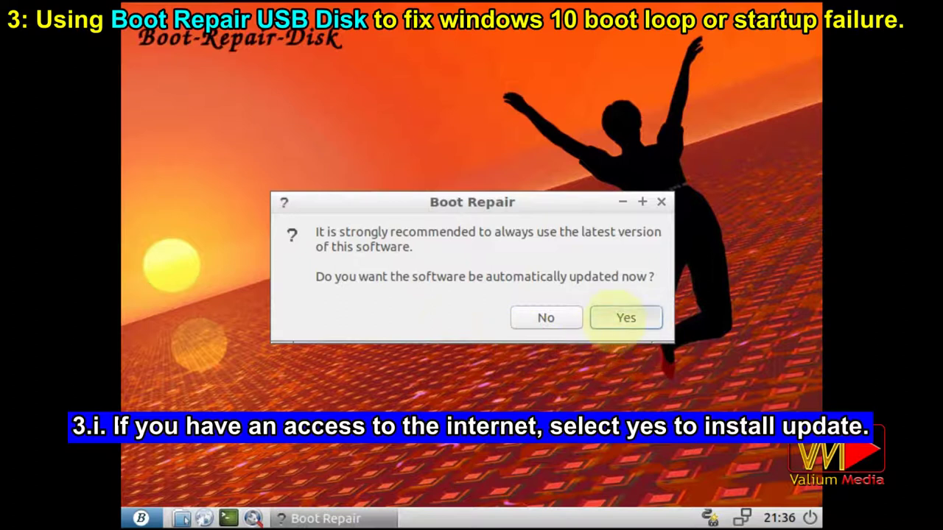
{"action": "left_click", "coordinate": [616, 318]}
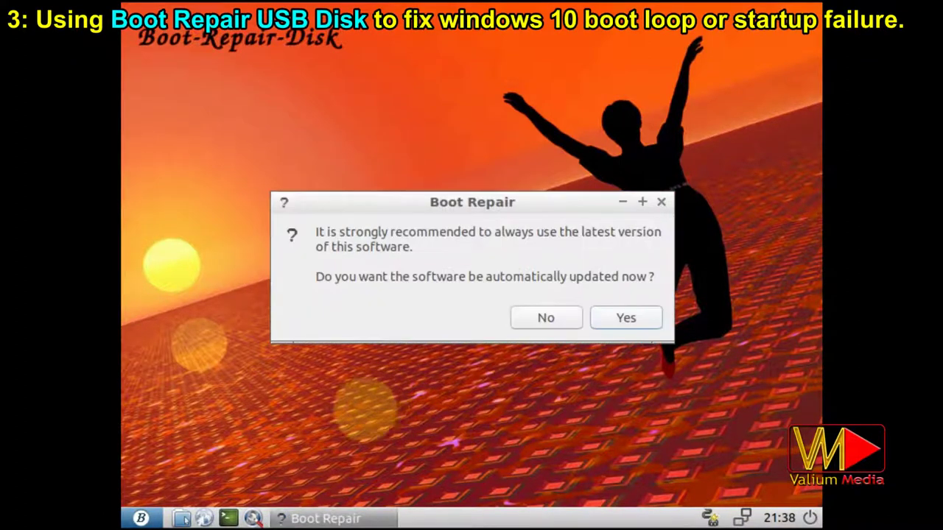
{"action": "left_click", "coordinate": [545, 320]}
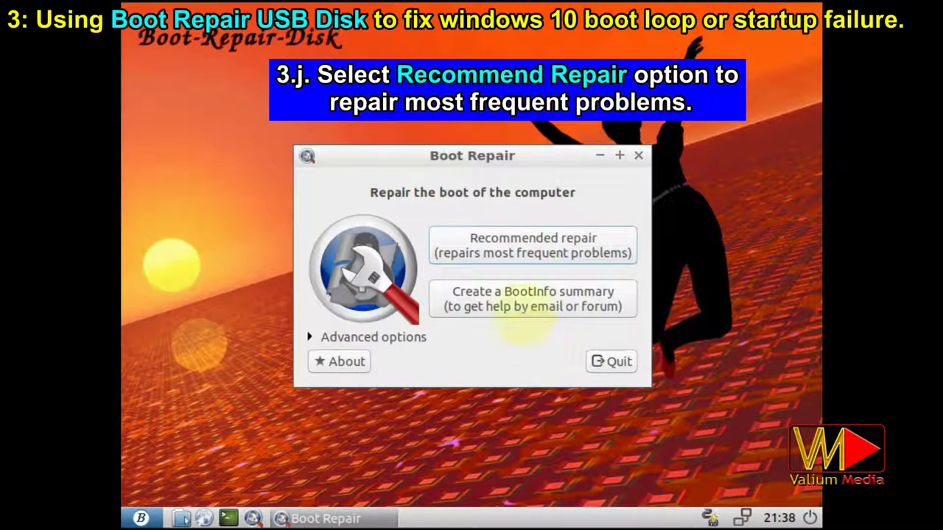
Run the recommended repair for the most frequent boot problems and agree to upload its report to a pastebin
{"action": "left_click", "coordinate": [482, 238]}
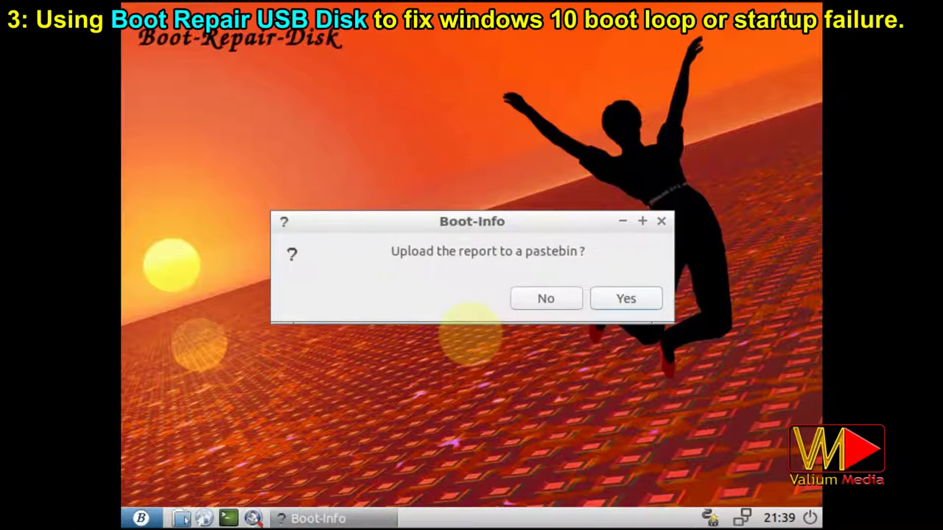
{"action": "left_click", "coordinate": [625, 298]}
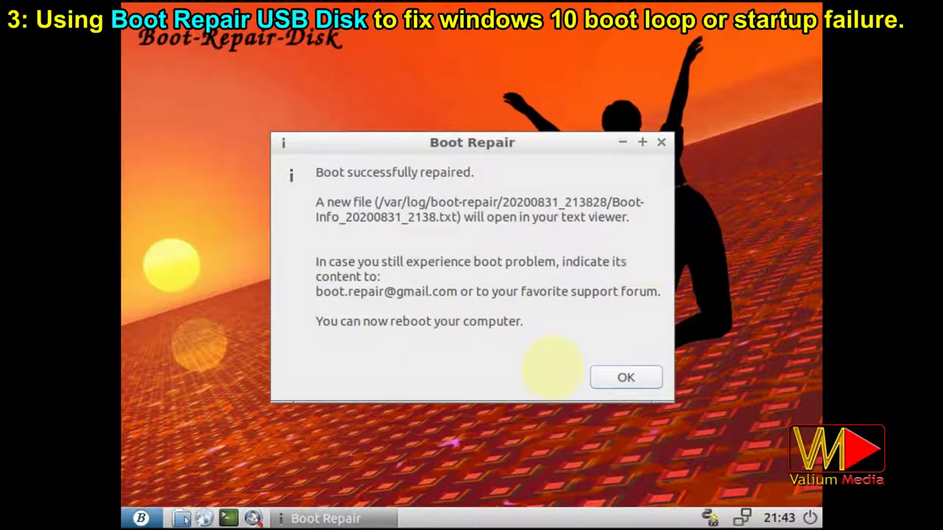
{"action": "left_click", "coordinate": [626, 377]}
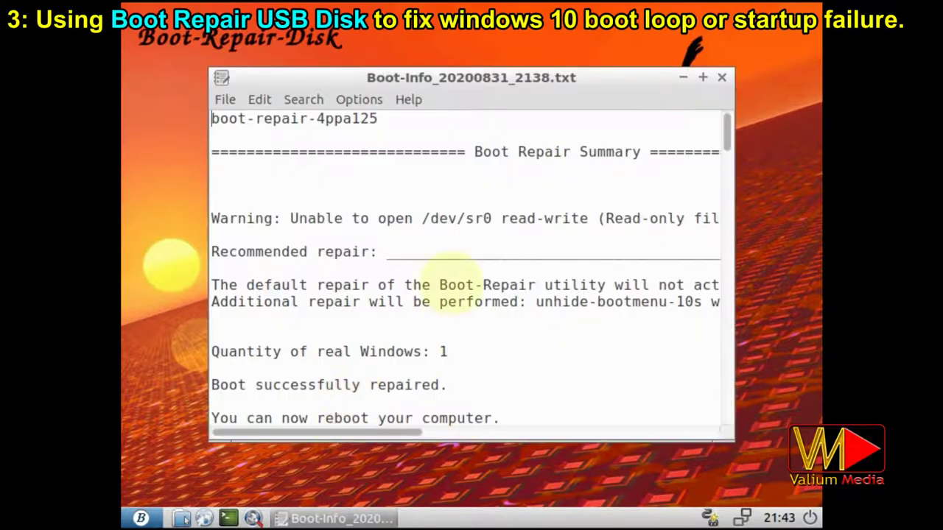
Examine the Boot-Info report's repair summary, partition details, detected systems and error messages, and close the report
{"action": "scroll", "coordinate": [447, 404], "scroll_direction": "right", "scroll_amount": 8}
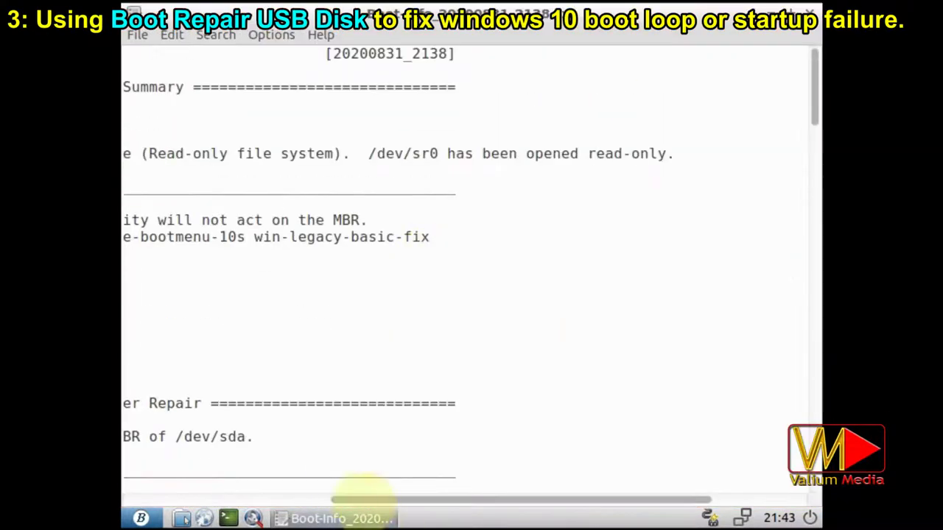
{"action": "scroll", "coordinate": [358, 488], "scroll_direction": "left", "scroll_amount": 8}
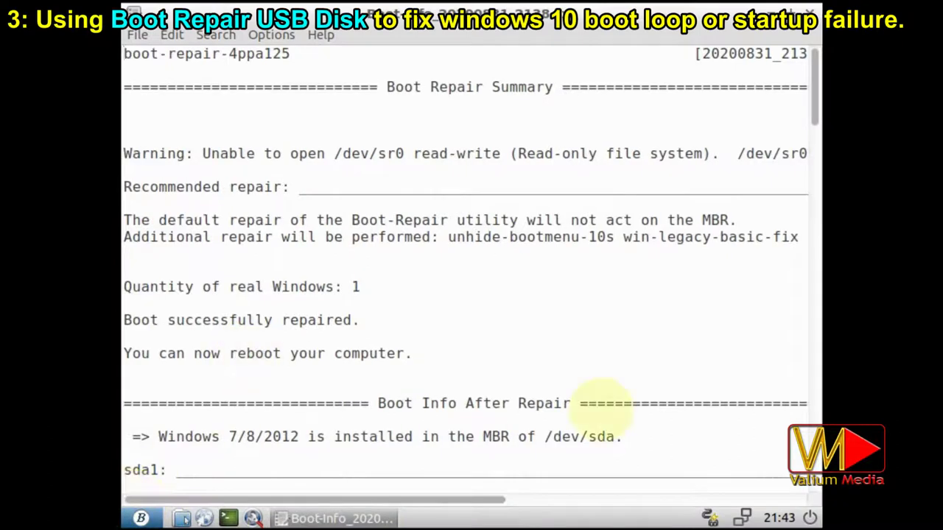
{"action": "scroll", "coordinate": [564, 357], "scroll_direction": "down", "scroll_amount": 3}
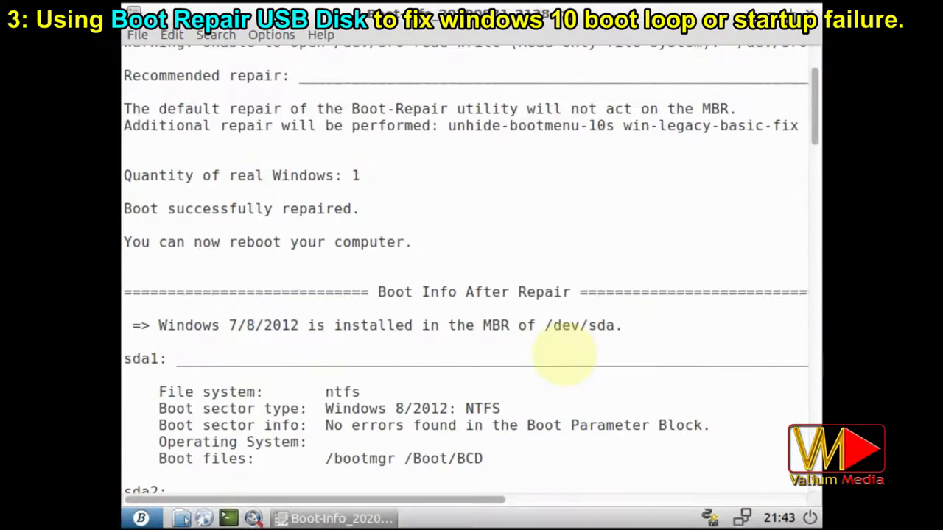
{"action": "scroll", "coordinate": [564, 357], "scroll_direction": "down", "scroll_amount": 16}
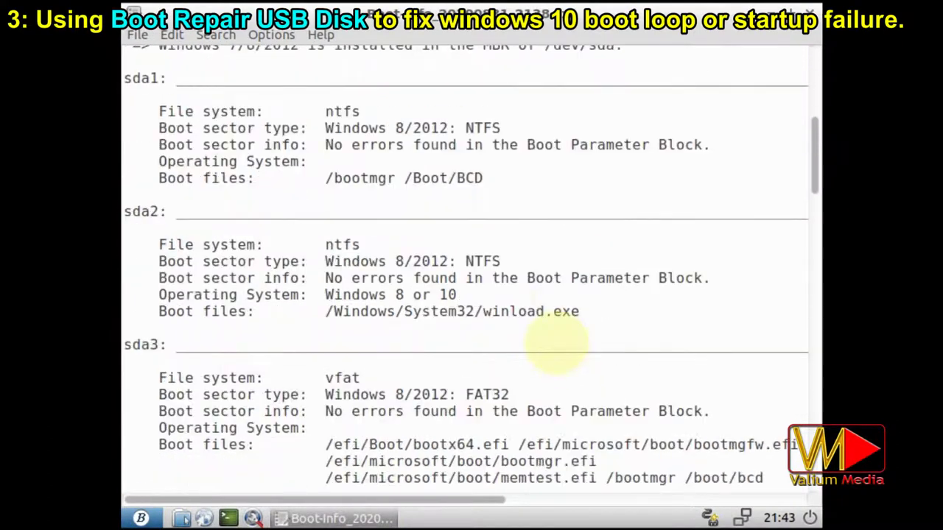
{"action": "scroll", "coordinate": [535, 345], "scroll_direction": "down", "scroll_amount": 3}
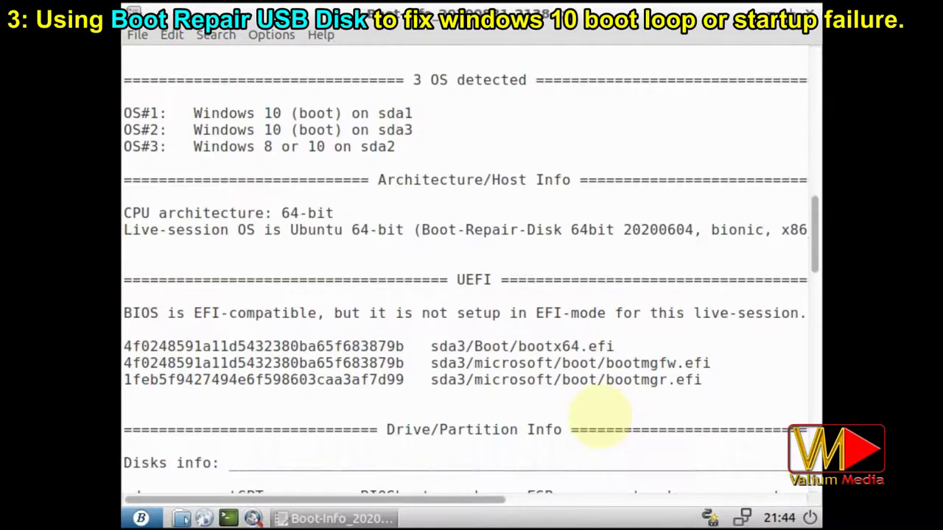
{"action": "scroll", "coordinate": [597, 409], "scroll_direction": "down", "scroll_amount": 5}
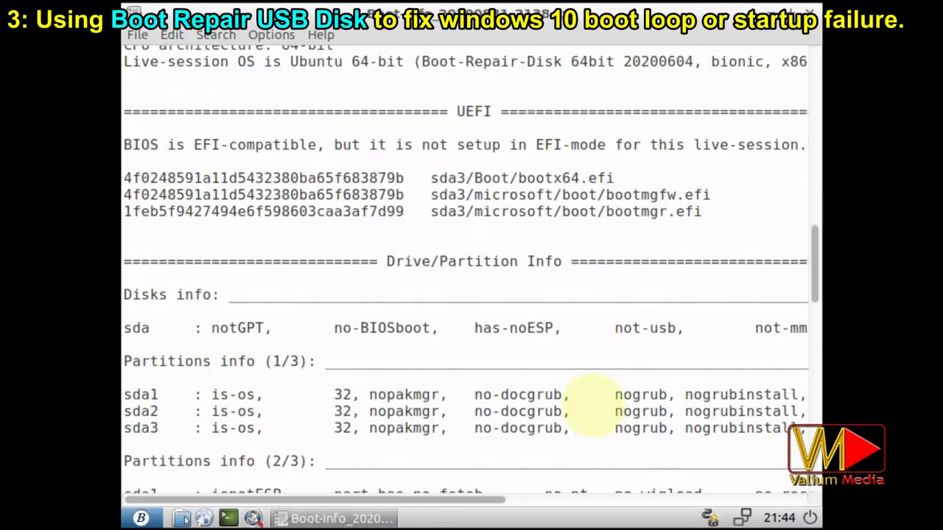
{"action": "scroll", "coordinate": [593, 409], "scroll_direction": "down", "scroll_amount": 20}
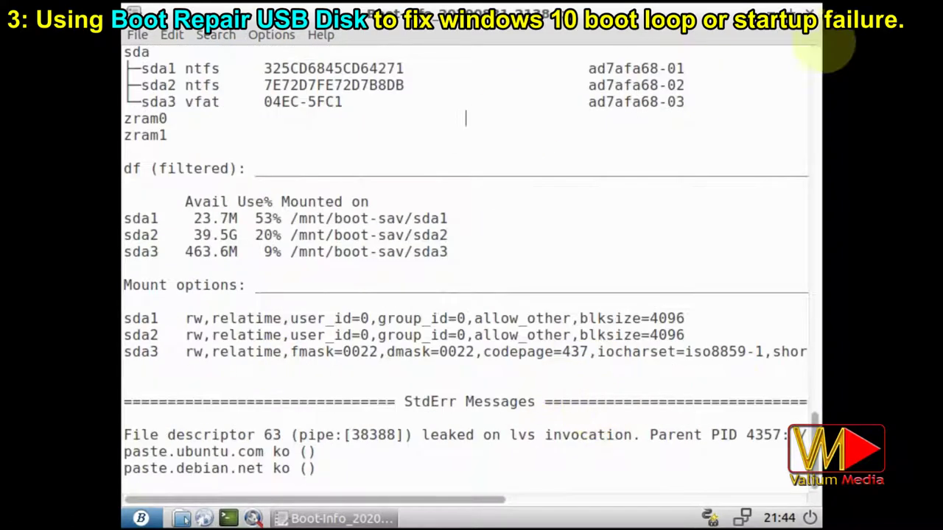
{"action": "left_click", "coordinate": [810, 12]}
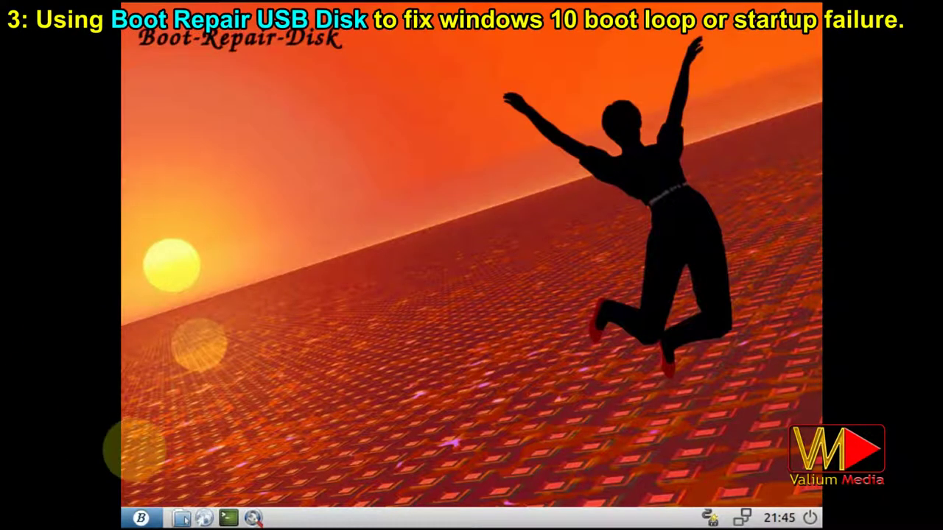
{"action": "left_click", "coordinate": [140, 518]}
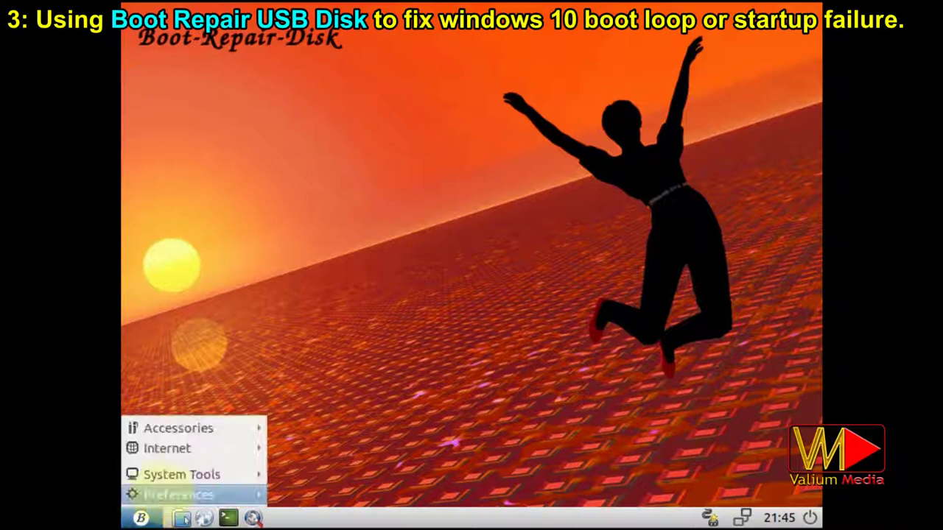
{"action": "mouse_move", "coordinate": [158, 474]}
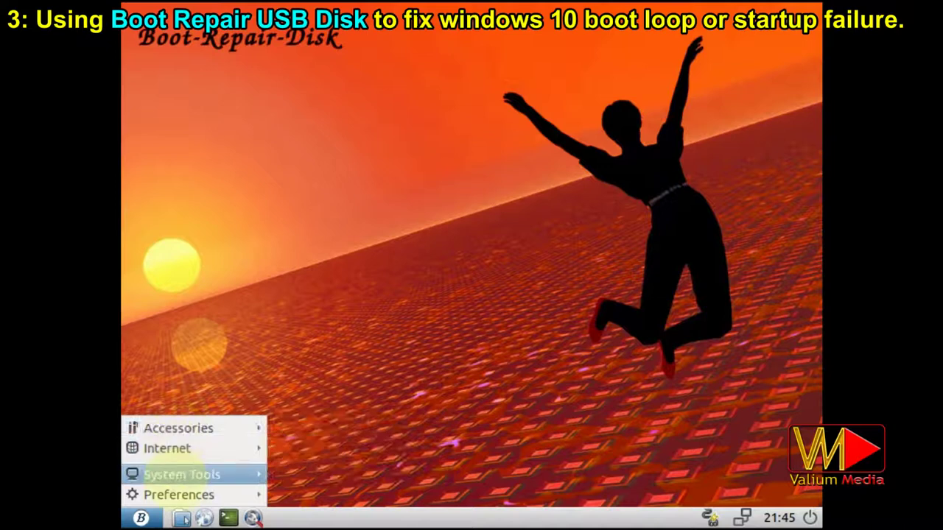
{"action": "mouse_move", "coordinate": [199, 474]}
{"action": "mouse_move", "coordinate": [184, 495]}
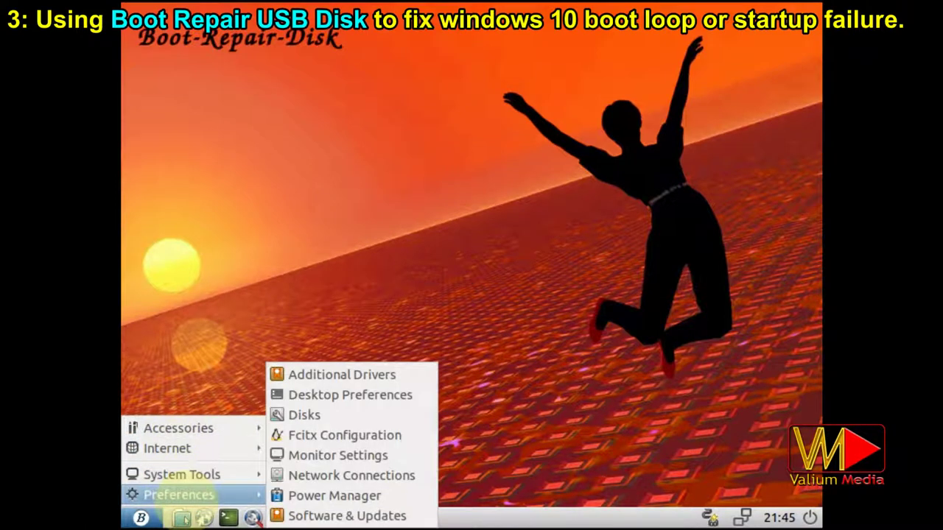
{"action": "left_click", "coordinate": [127, 512]}
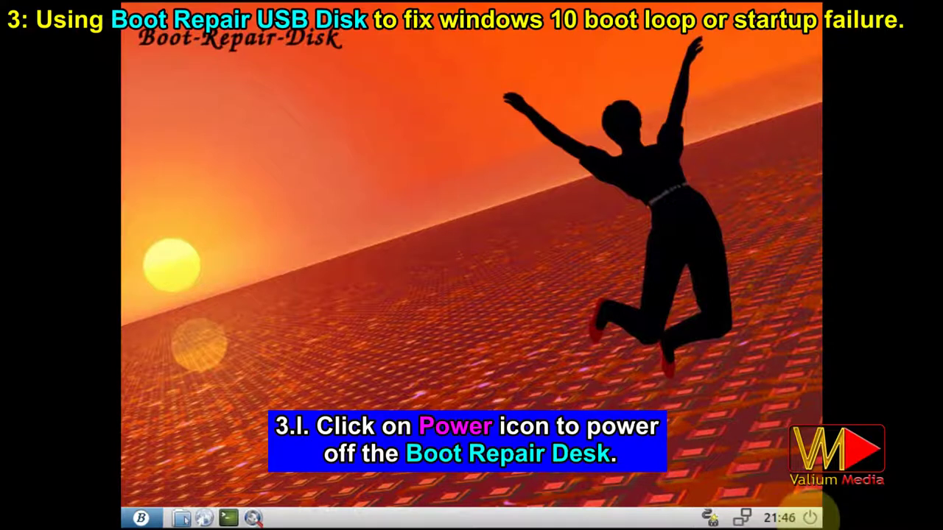
Shut down the Boot-Repair-Disk session and continue past the prompt to remove the installation medium to boot into Windows 10
{"action": "left_click", "coordinate": [809, 518]}
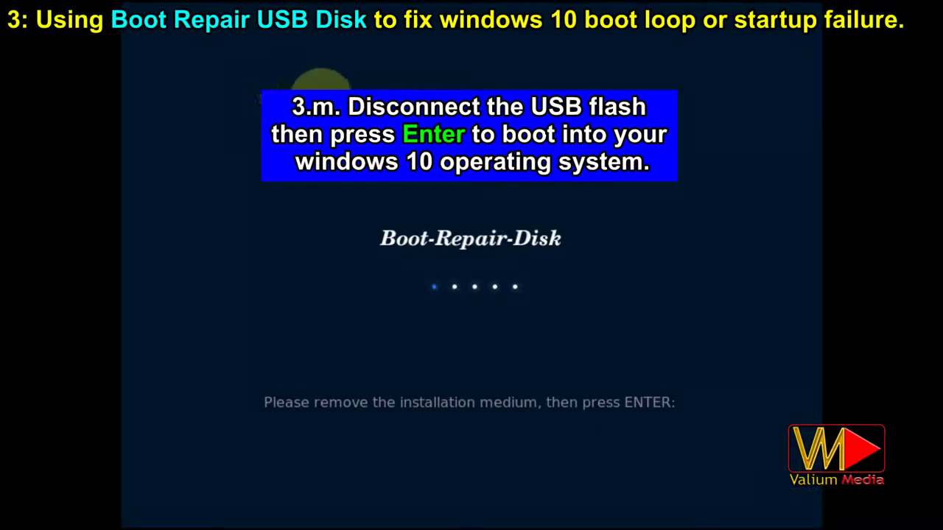
{"action": "key", "text": "Return"}
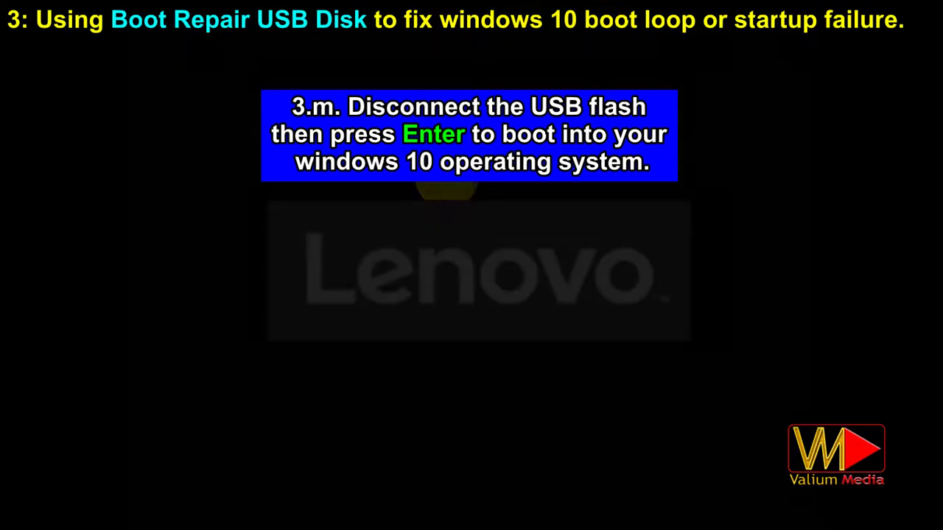